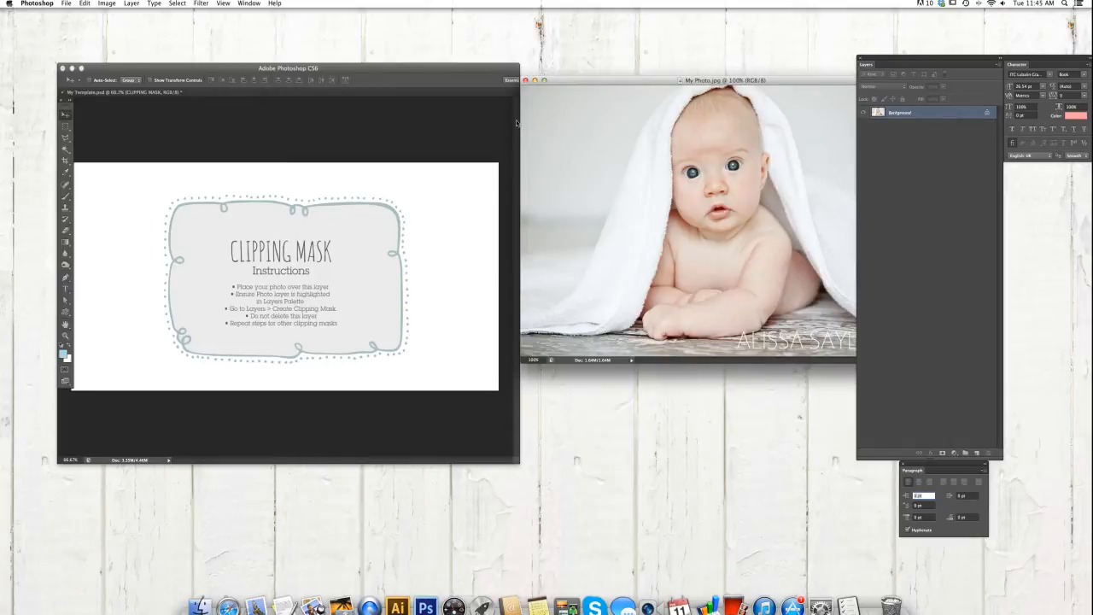
Step: Switch to the My Photo document and drag its photo layer into the frame template
{"action": "left_click", "coordinate": [401, 212]}
{"action": "left_click", "coordinate": [772, 146]}
{"action": "mouse_move", "coordinate": [910, 111]}
{"action": "left_mouse_down"}
{"action": "mouse_move", "coordinate": [709, 200]}
{"action": "mouse_move", "coordinate": [274, 281]}
{"action": "left_mouse_up"}
Step: Nudge the pasted photo into place and select Layer 1 above the CLIPPING MASK layer for its layer options
{"action": "left_click_drag", "start_coordinate": [314, 314], "coordinate": [326, 300]}
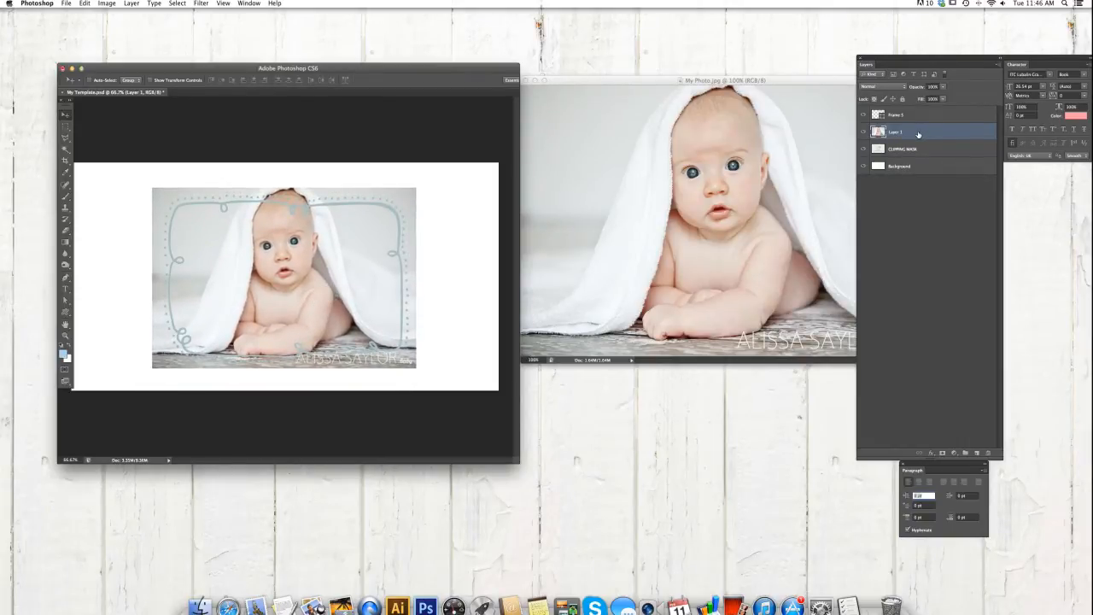
{"action": "double_click", "coordinate": [900, 134]}
{"action": "left_click", "coordinate": [907, 150]}
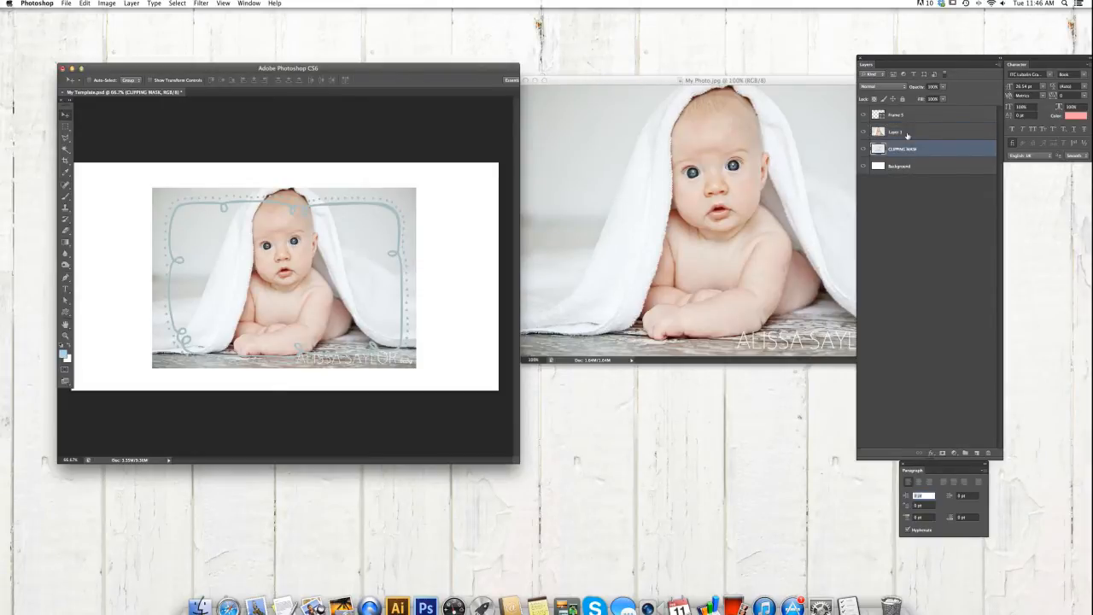
{"action": "left_click", "coordinate": [916, 133]}
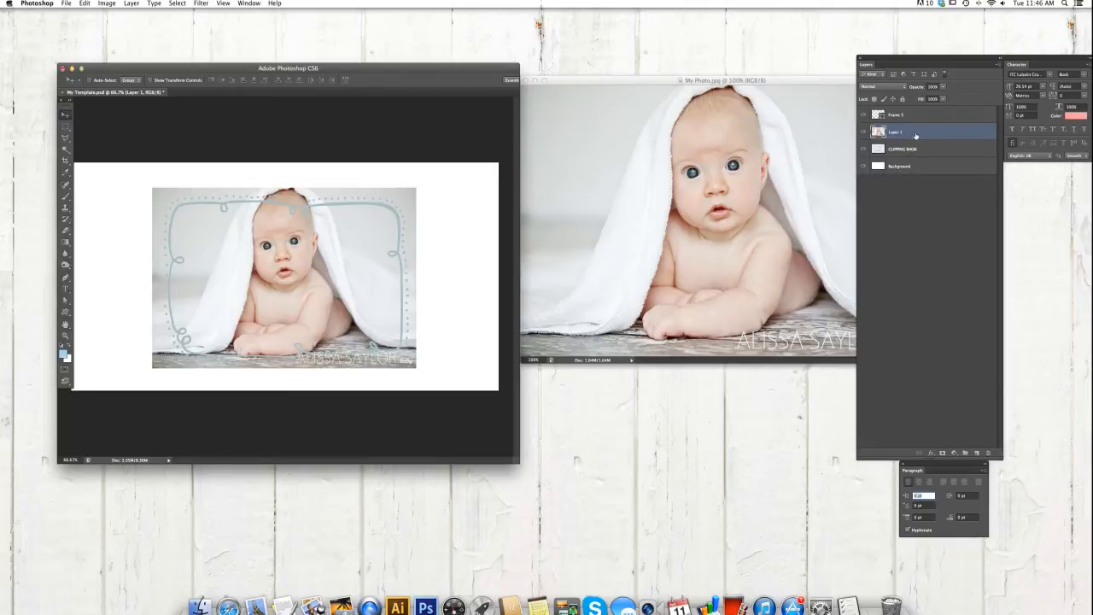
{"action": "right_click", "coordinate": [916, 133]}
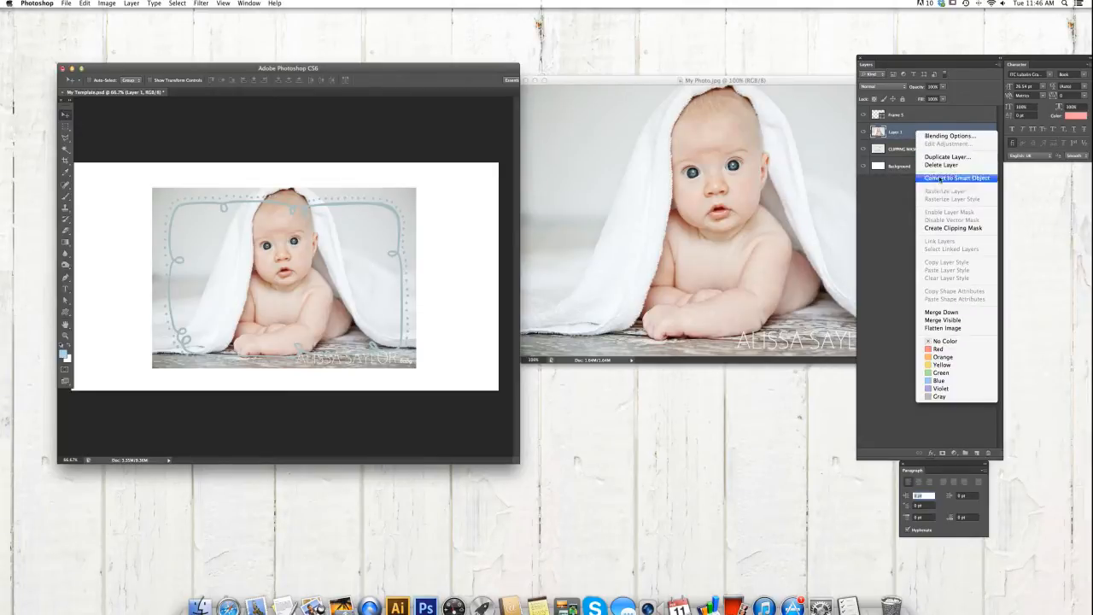
Step: Create a clipping mask so the photo shows only inside the frame shape, then enter Free Transform
{"action": "left_click", "coordinate": [939, 228]}
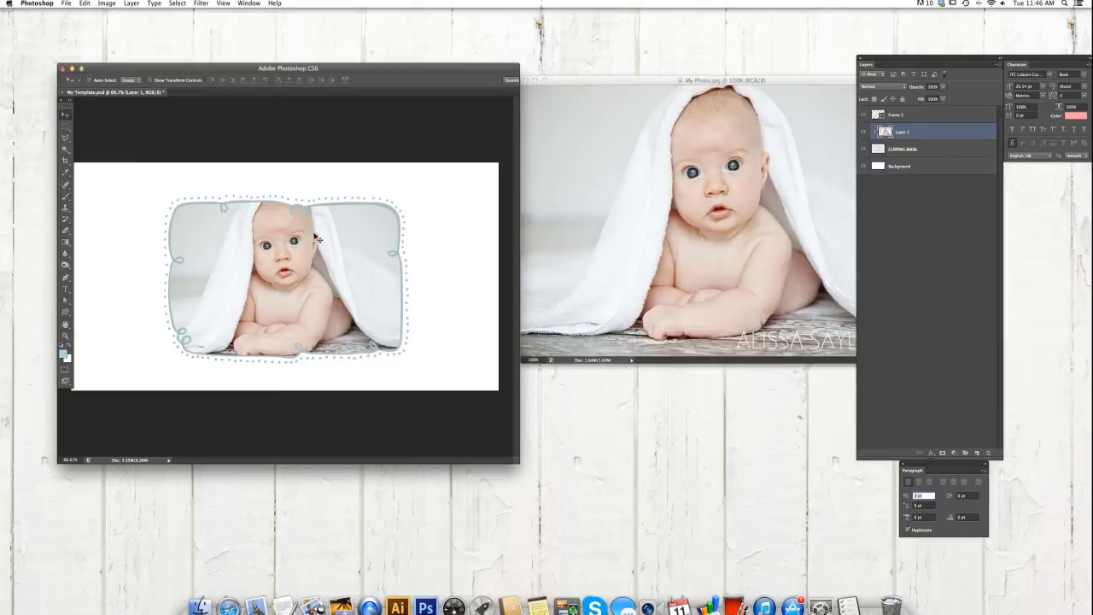
{"action": "left_click_drag", "start_coordinate": [314, 239], "coordinate": [314, 238]}
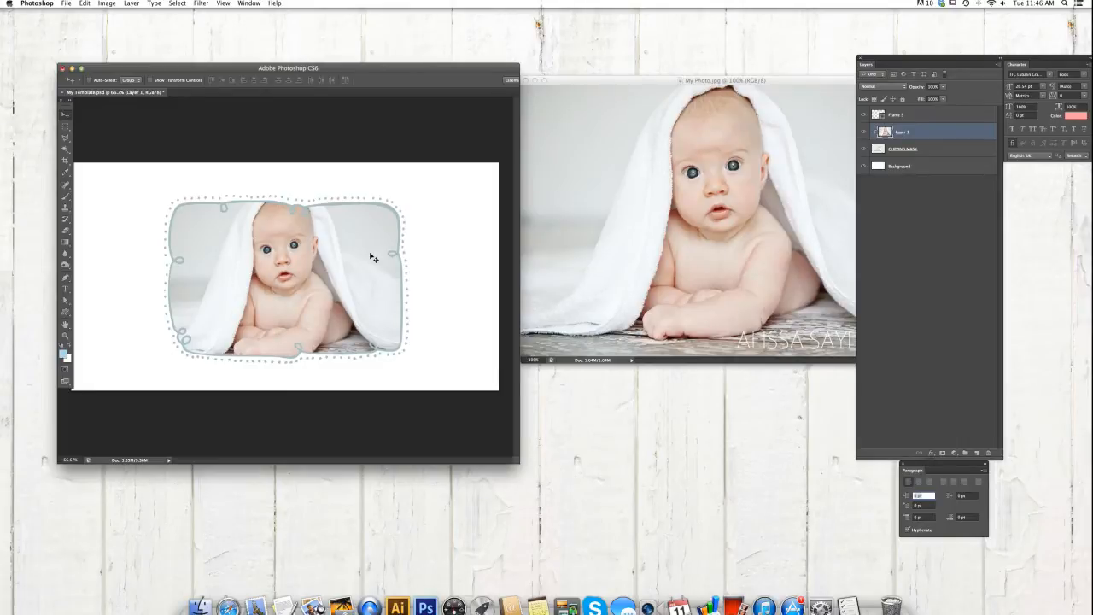
{"action": "key", "text": "ctrl+t"}
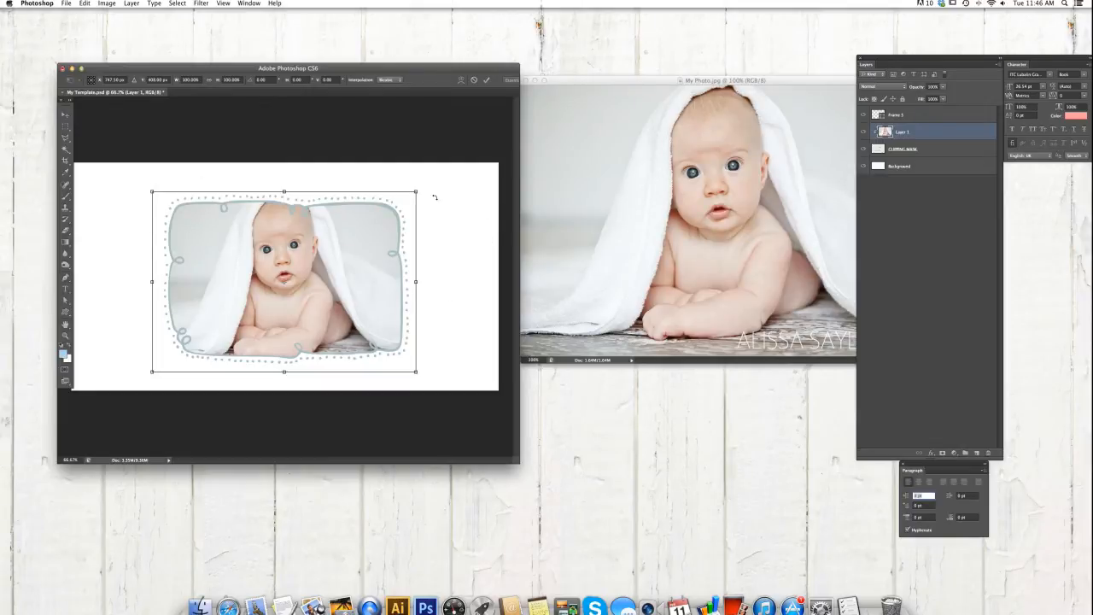
Step: Shift-drag the corner and side handles to scale Layer 1 to fill the scalloped frame and commit it
{"action": "left_click", "coordinate": [417, 191]}
{"action": "left_click_drag", "start_coordinate": [416, 191], "coordinate": [362, 241]}
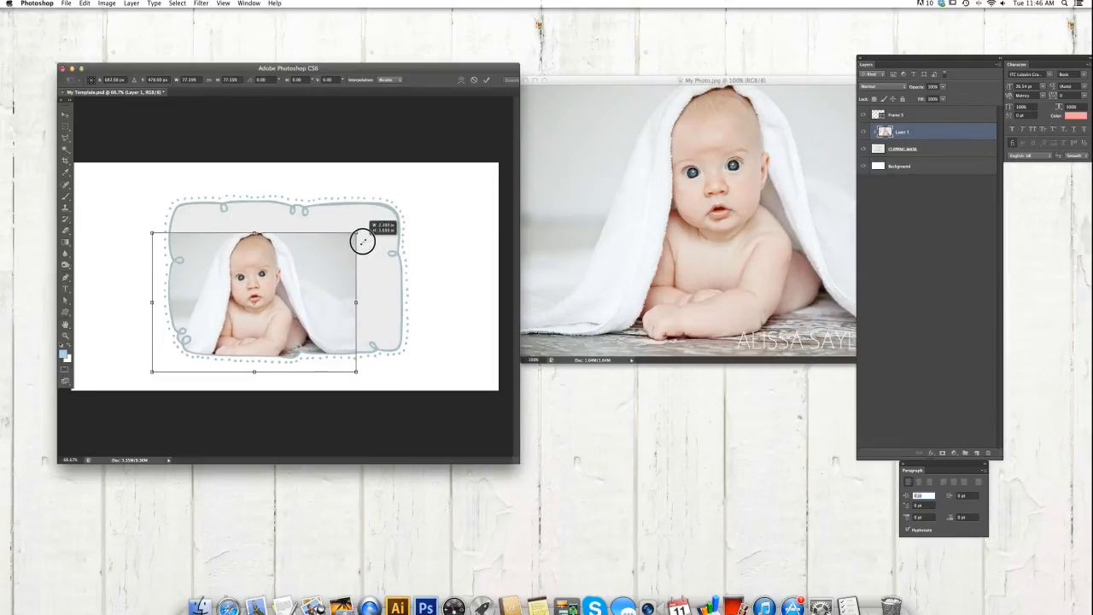
{"action": "left_click_drag", "start_coordinate": [362, 241], "coordinate": [430, 195]}
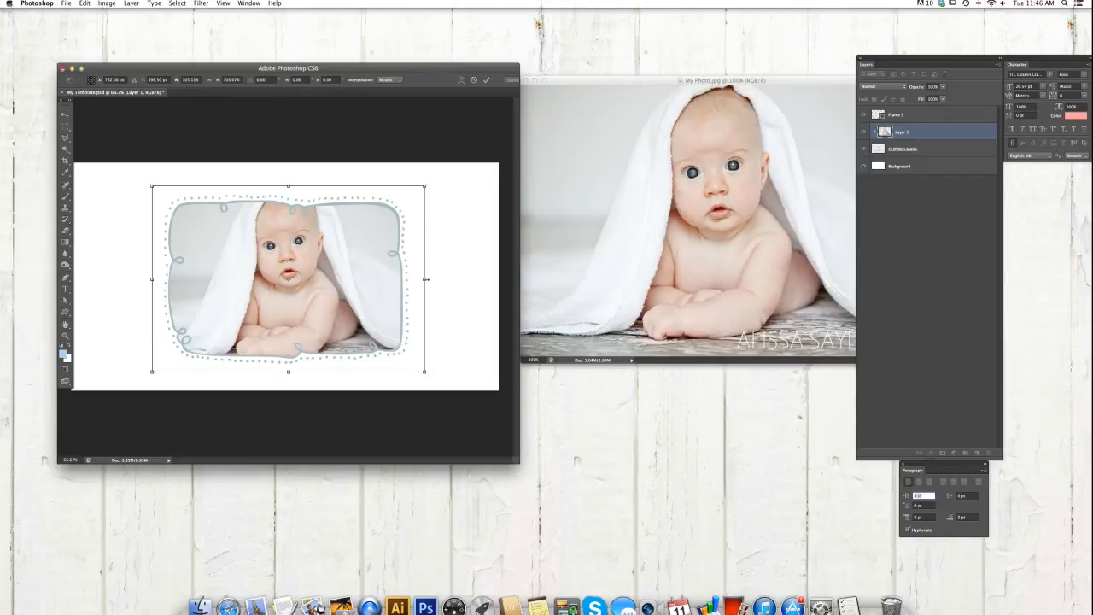
{"action": "mouse_move", "coordinate": [425, 278]}
{"action": "left_mouse_down"}
{"action": "mouse_move", "coordinate": [356, 277]}
{"action": "mouse_move", "coordinate": [428, 278]}
{"action": "left_mouse_up"}
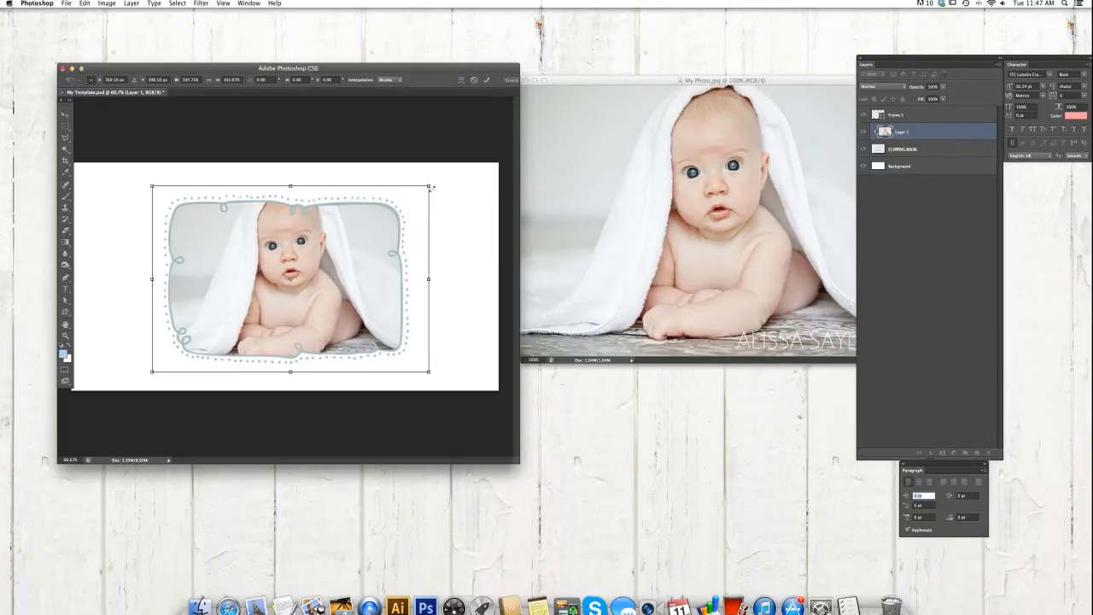
{"action": "left_click_drag", "start_coordinate": [428, 185], "coordinate": [424, 185]}
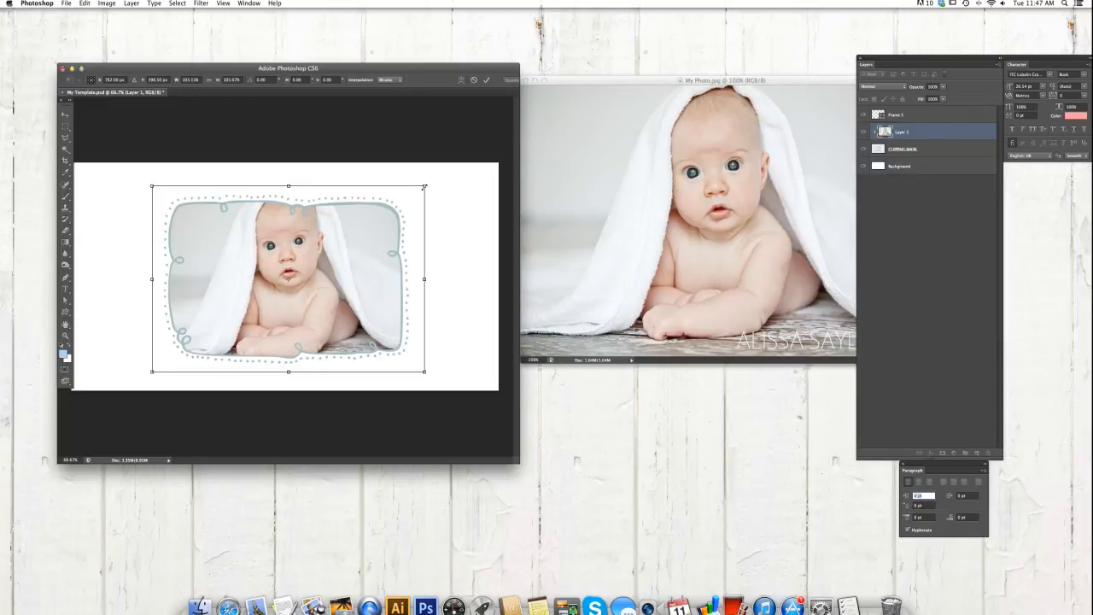
{"action": "mouse_move", "coordinate": [421, 183]}
{"action": "left_mouse_down"}
{"action": "mouse_move", "coordinate": [398, 214]}
{"action": "mouse_move", "coordinate": [430, 191]}
{"action": "mouse_move", "coordinate": [418, 203]}
{"action": "left_mouse_up"}
{"action": "key", "text": "Return"}
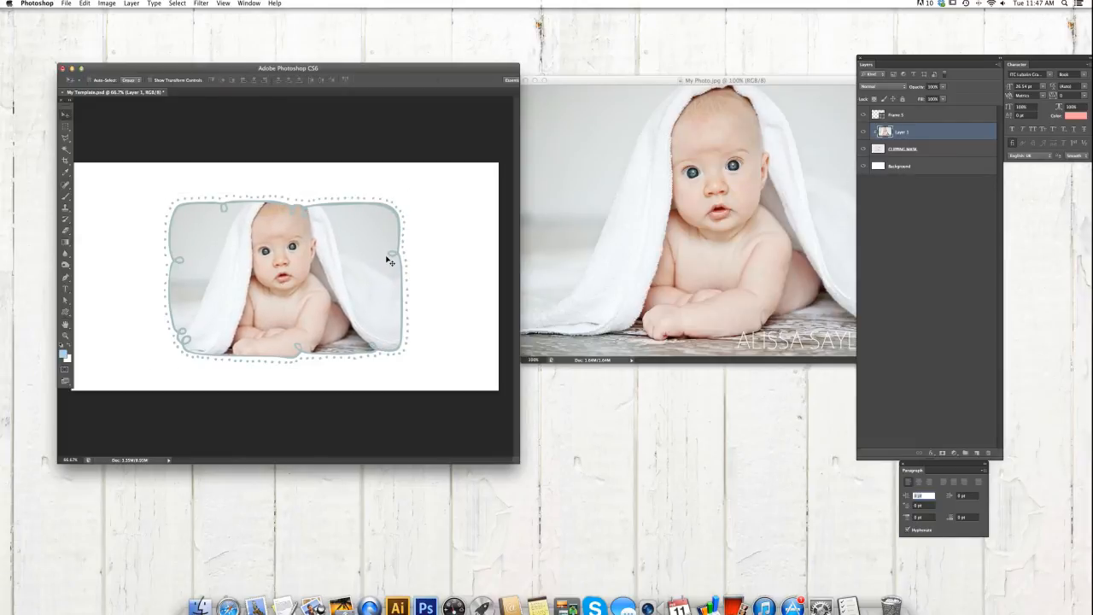